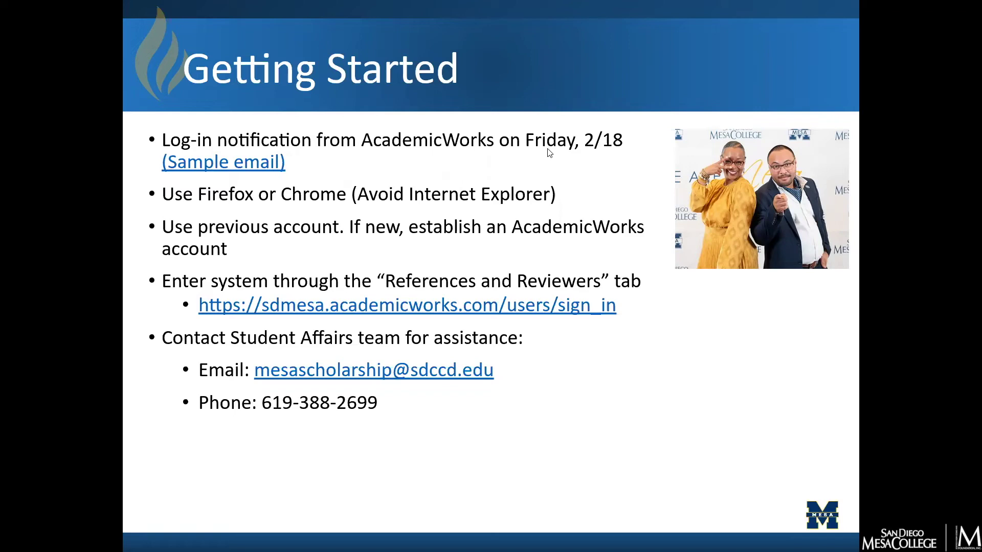
Leave the slideshow, move the presentation window aside, and bring up the San Diego Mesa College scholarship site maximized
key(Escape)
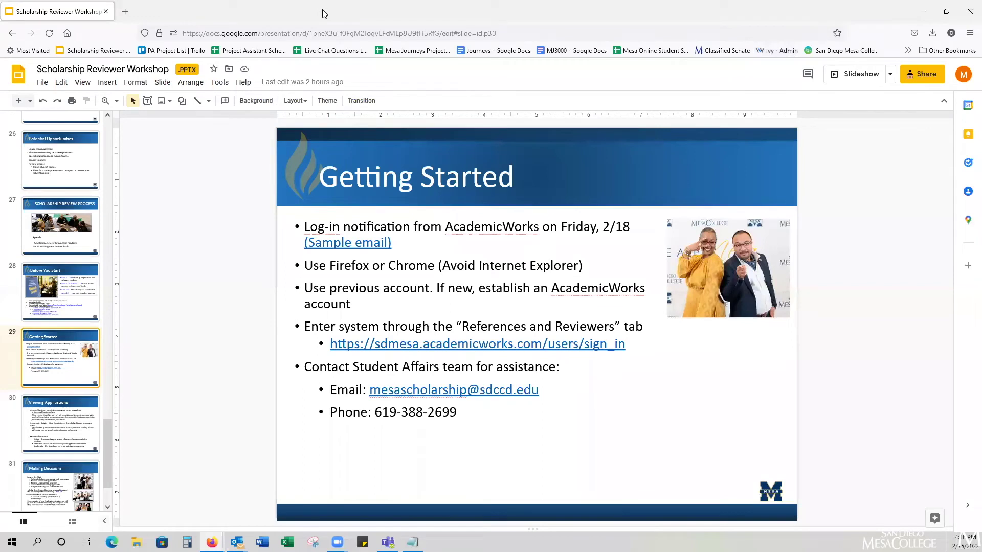
drag(322, 13, 61, 163)
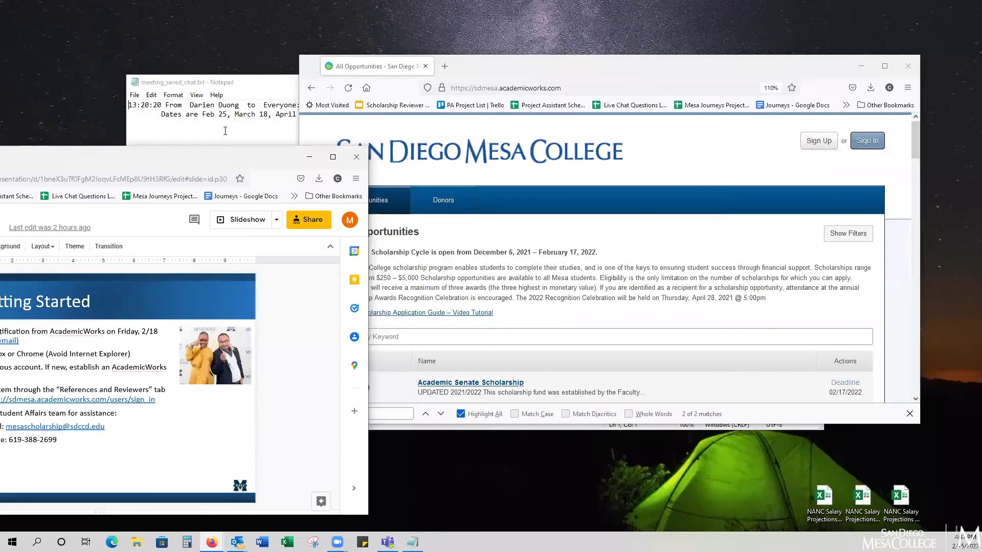
click(241, 87)
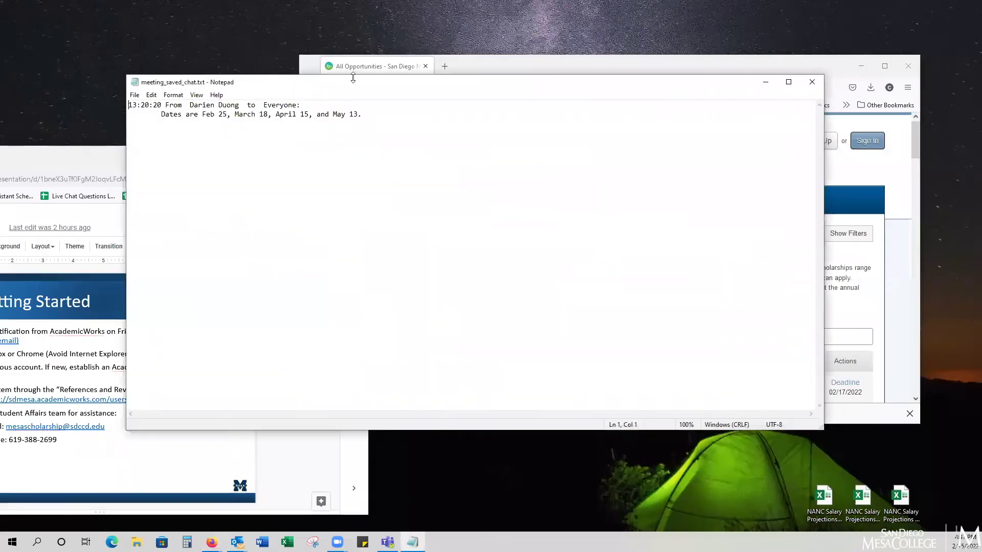
click(812, 82)
click(766, 74)
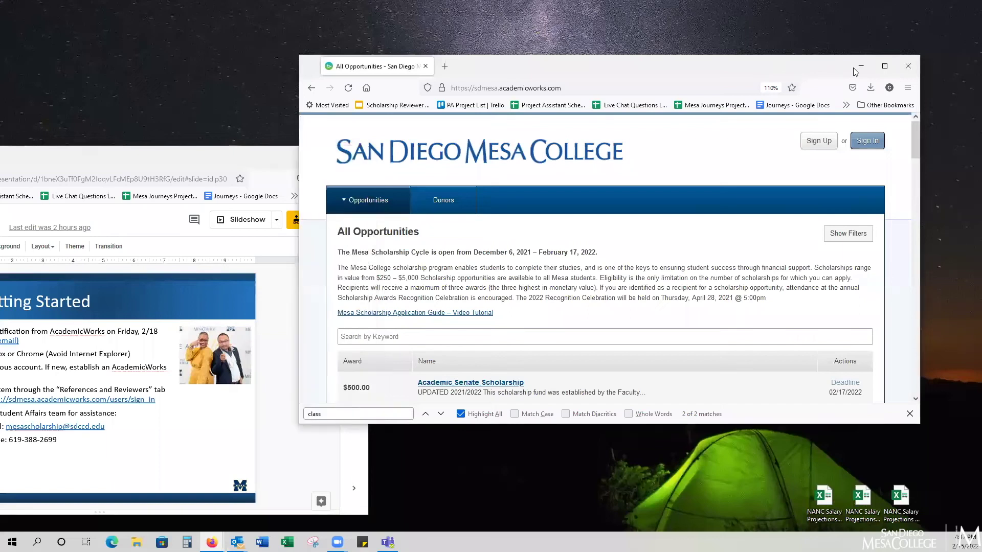
click(884, 66)
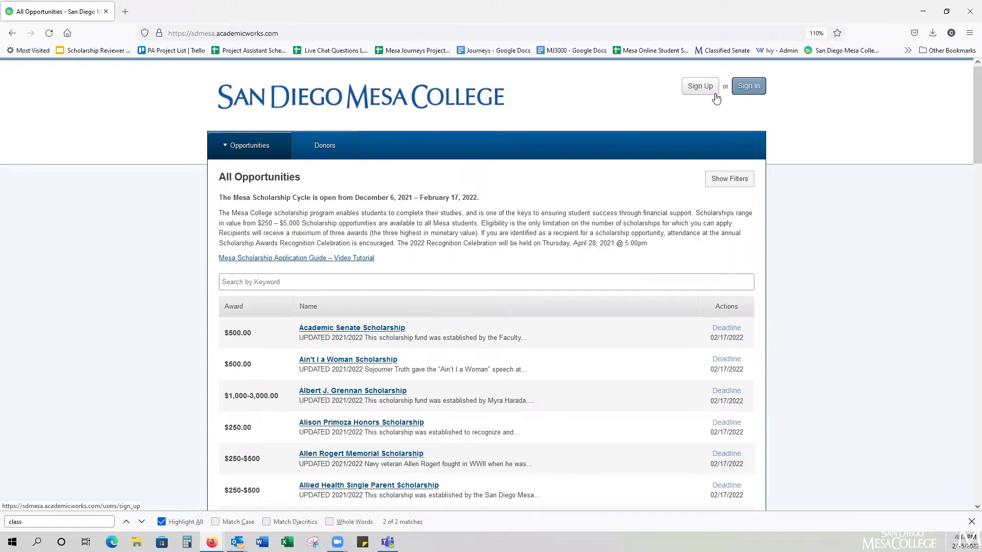
Sign in to the scholarship site as References and Reviewers with the saved account credentials
click(746, 88)
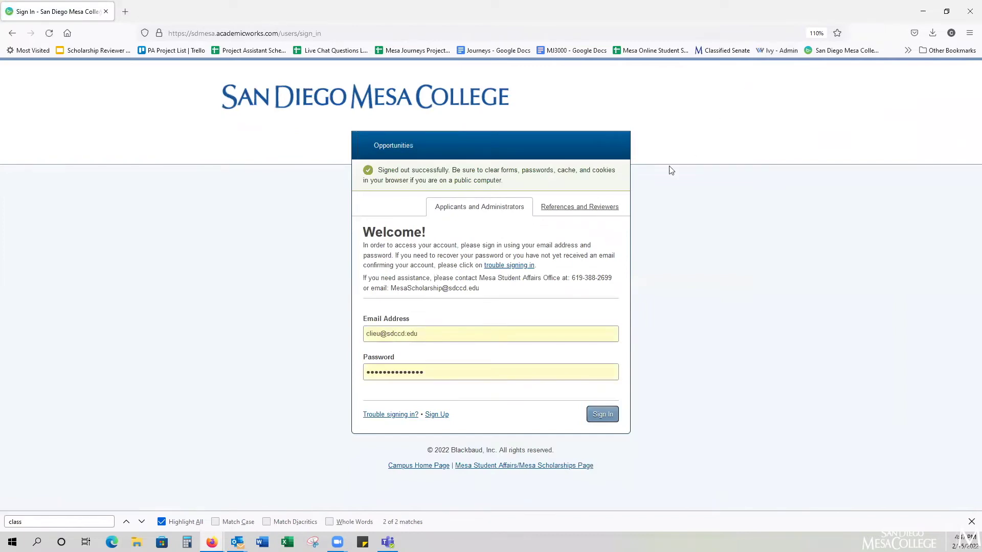
click(557, 213)
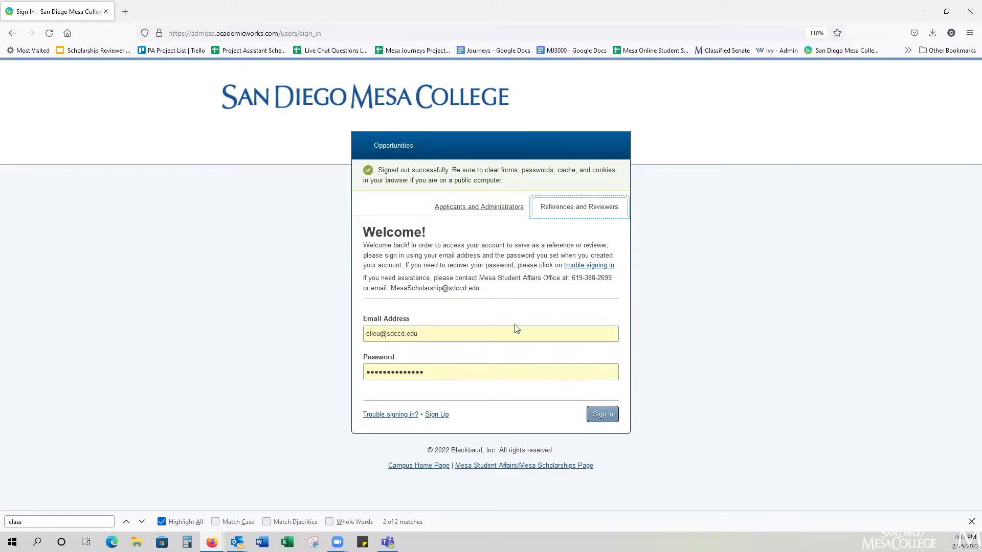
click(601, 416)
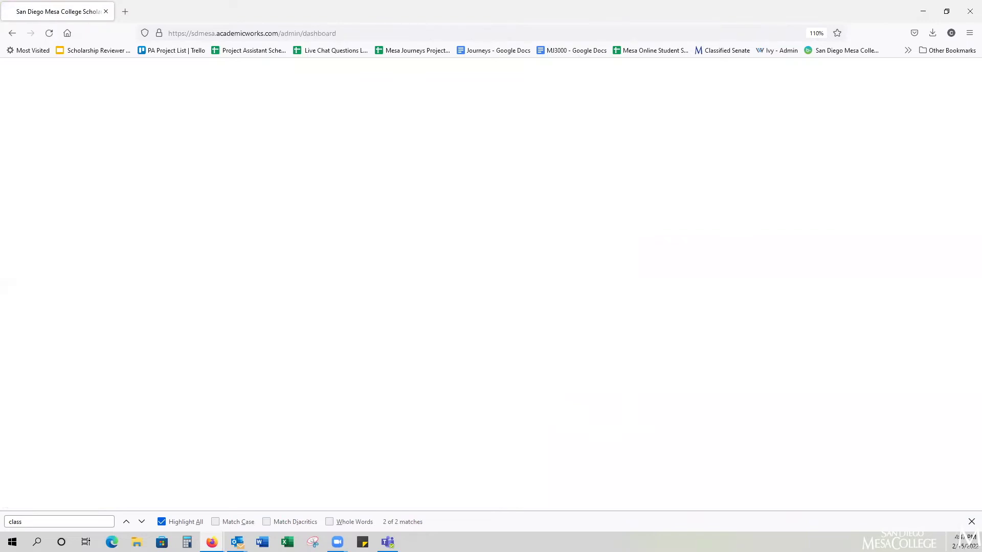
Return to the Award Management dashboard and switch the account role to Reviewer
key(alt+Tab)
key(alt+Tab)
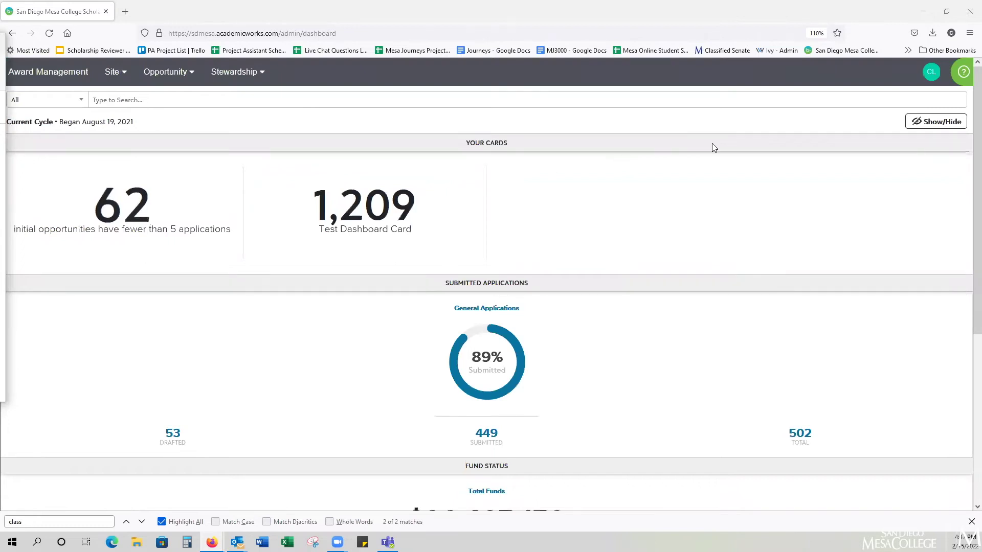
click(932, 76)
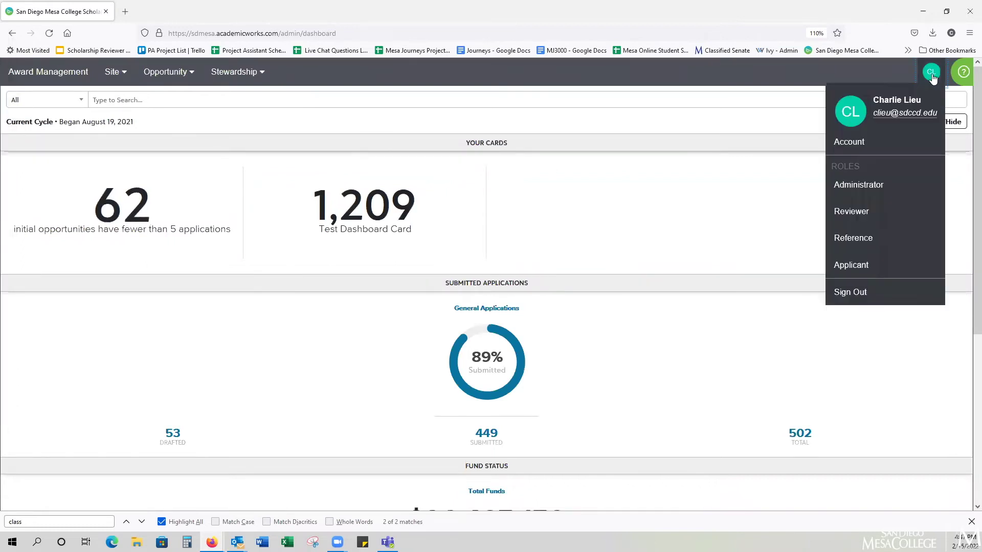
click(872, 215)
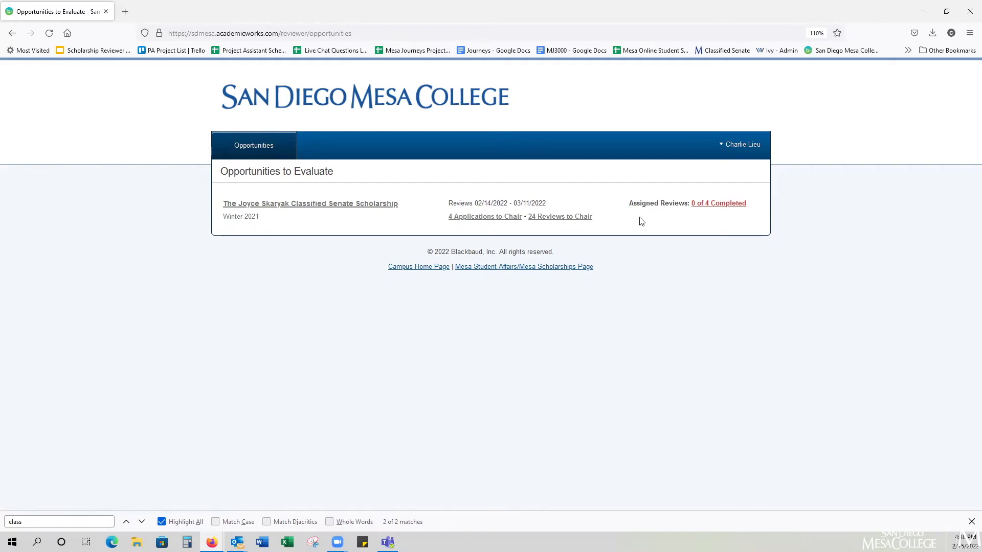
Open the assigned reviews for the Classified Senate scholarship and show its opportunity details
click(708, 207)
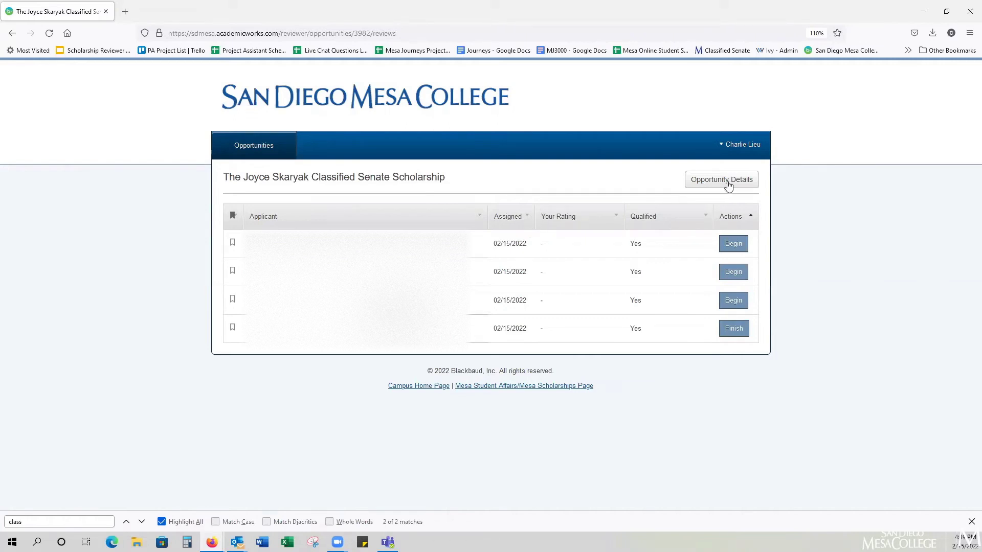
click(708, 186)
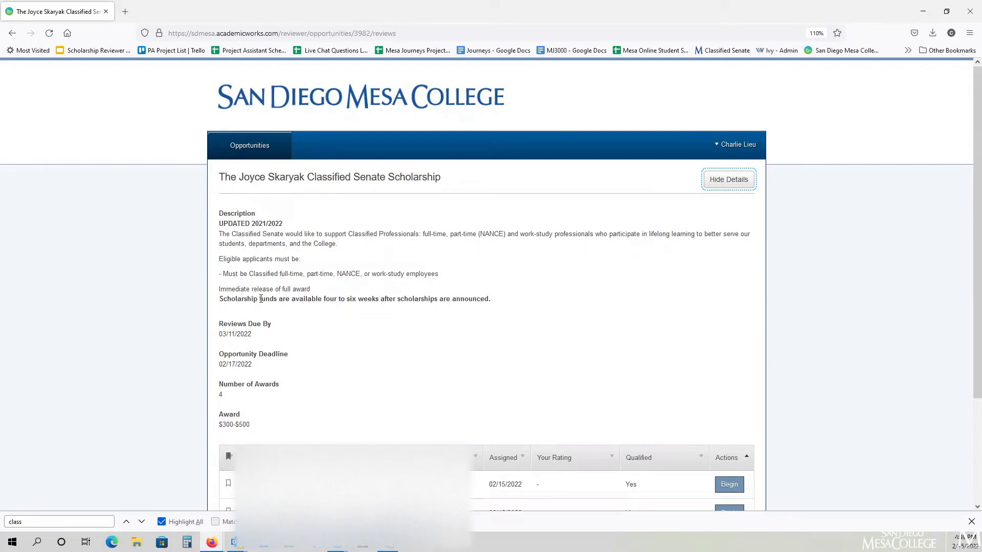
scroll(285, 306, down, 2)
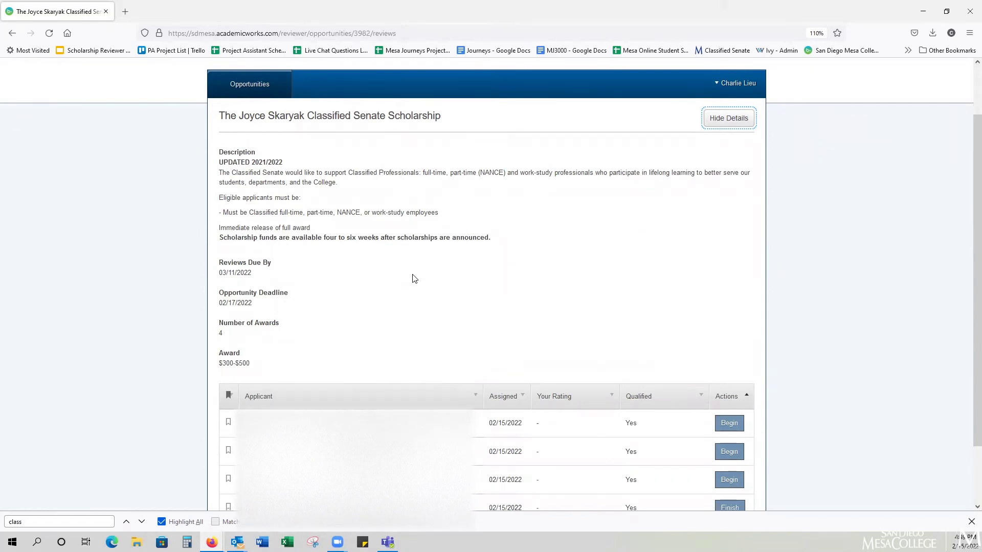
scroll(413, 278, down, 2)
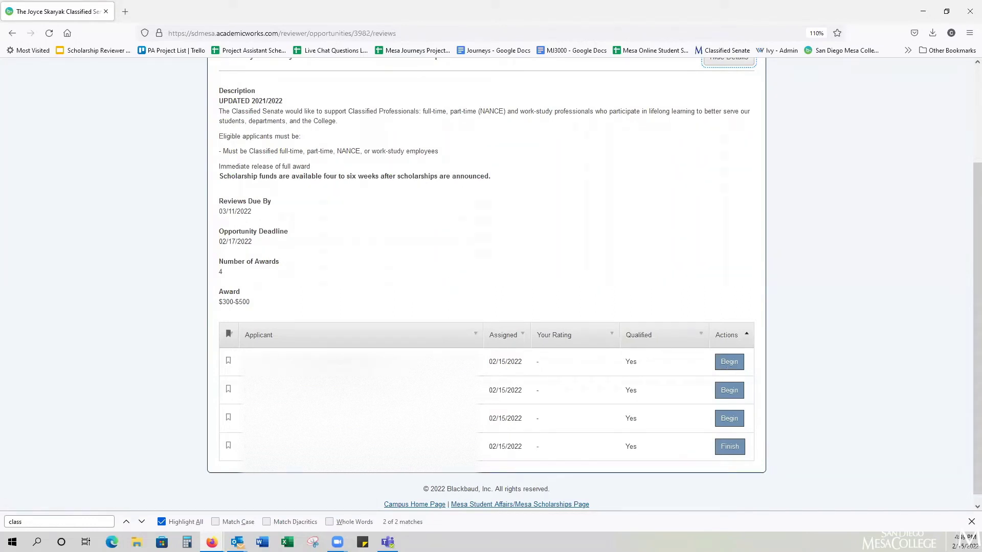
Begin the review of the first listed applicant and look over the four rating criteria and their scoring scale
click(725, 364)
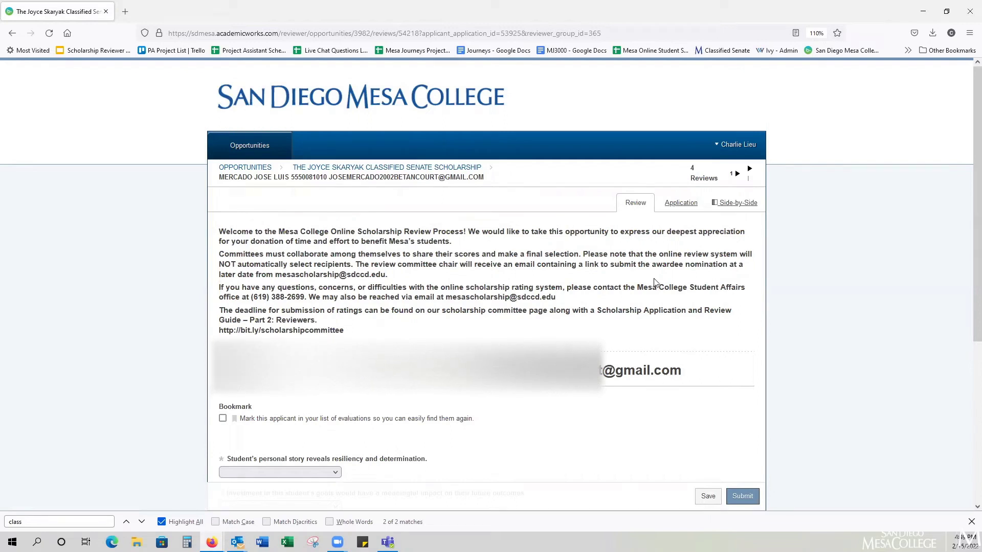
scroll(651, 218, down, 1)
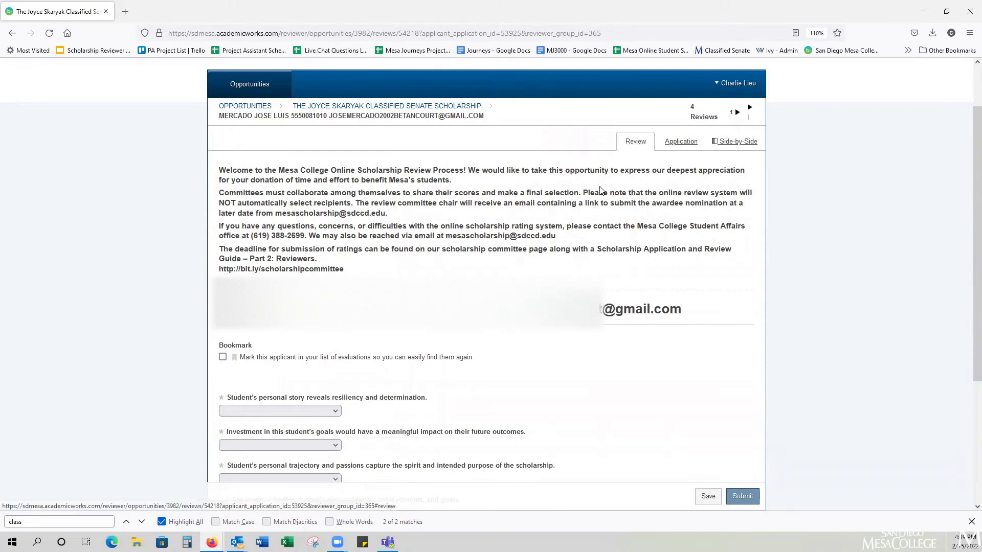
scroll(478, 247, down, 2)
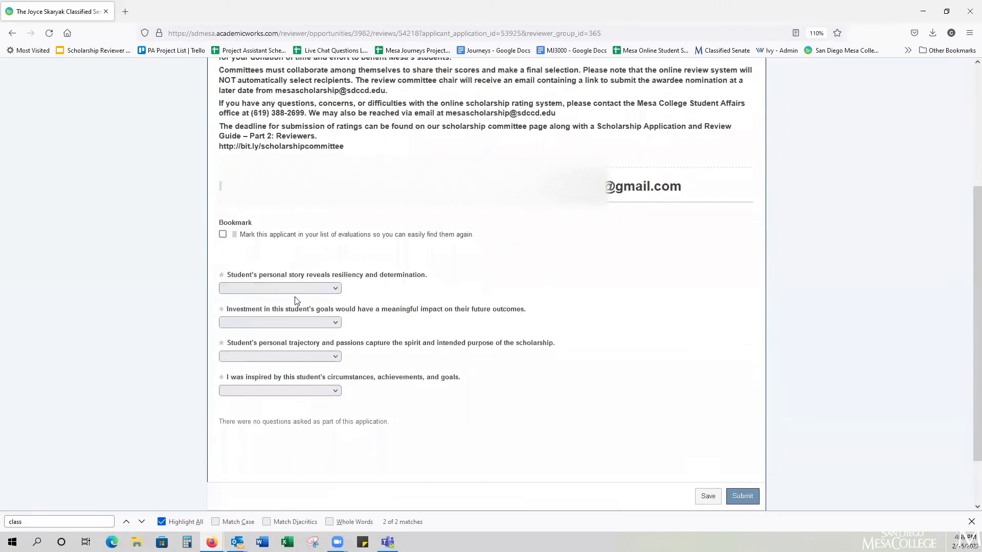
click(324, 290)
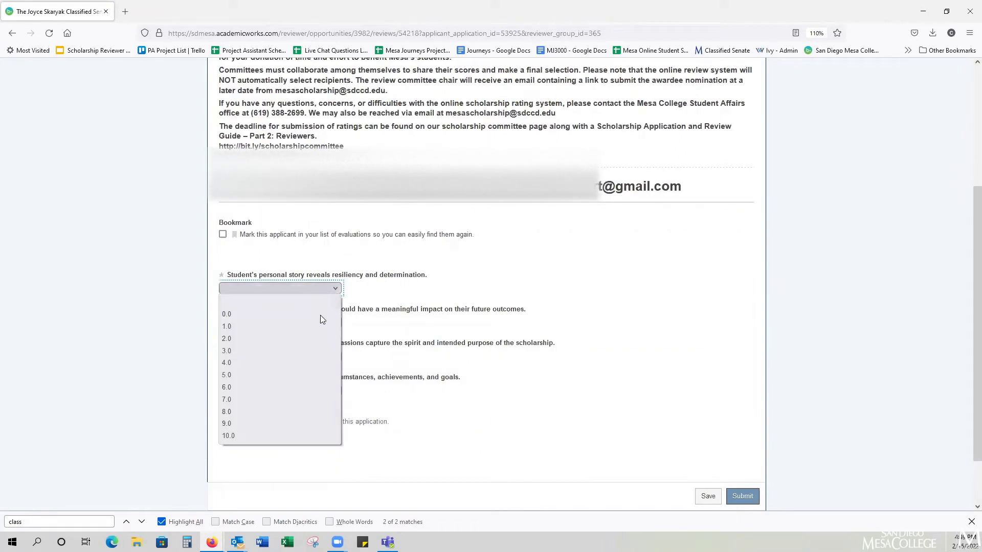
click(368, 313)
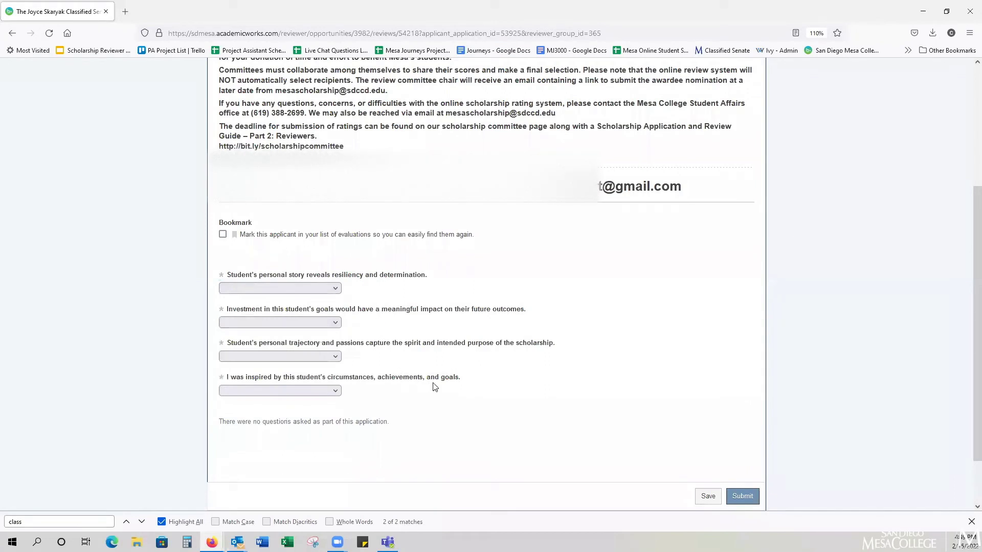
scroll(512, 307, up, 5)
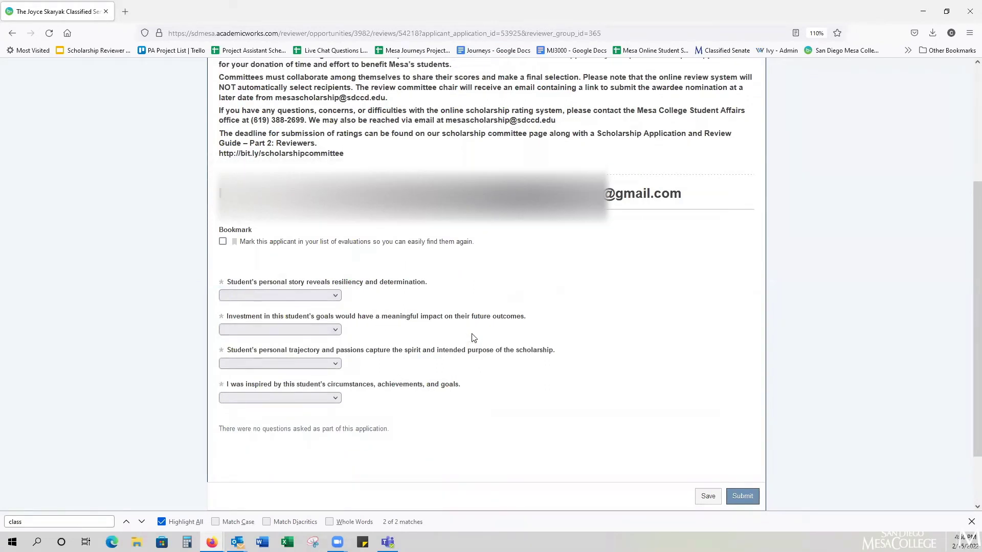
Examine the applicant's submitted application, covering the General Application answers and the Opportunity Application essay responses
click(676, 205)
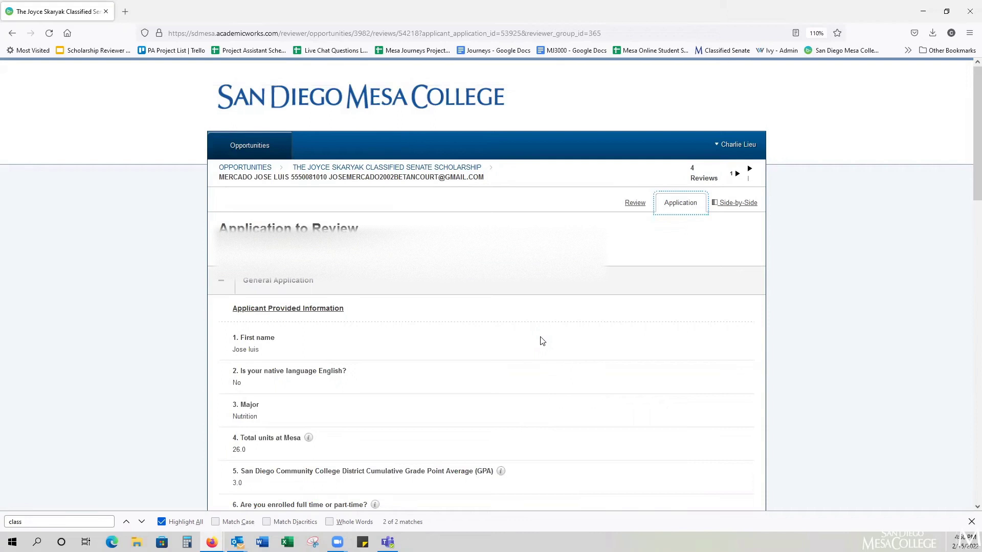
scroll(542, 341, down, 4)
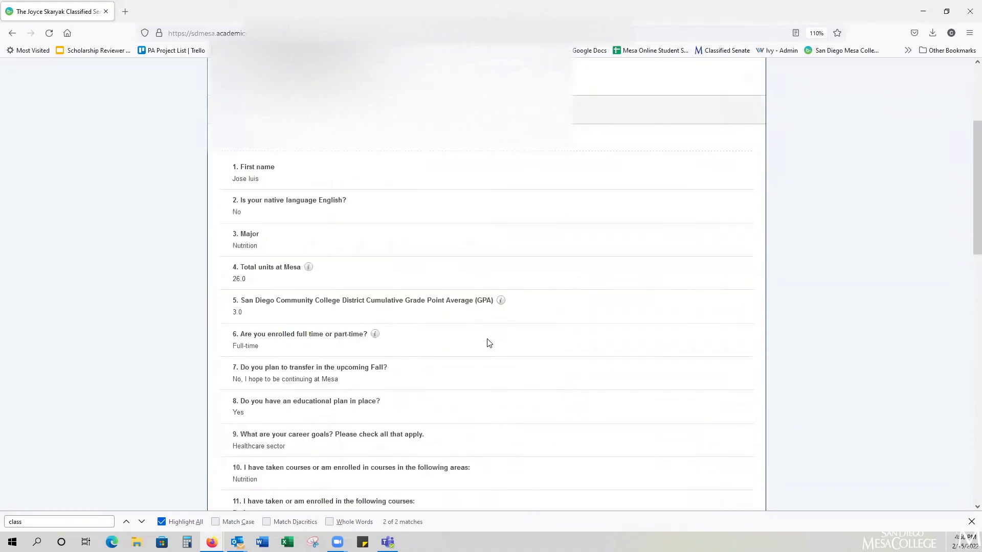
scroll(407, 324, down, 6)
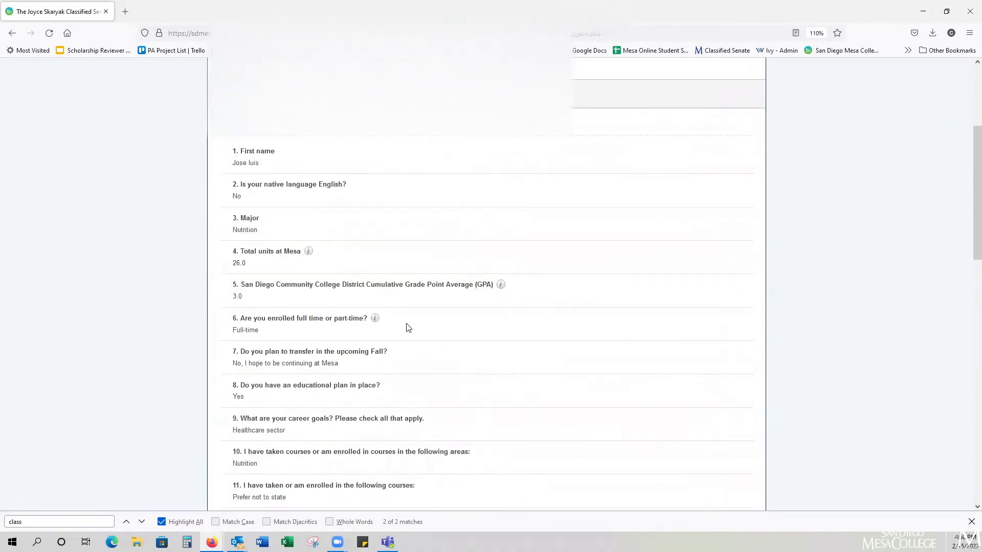
scroll(408, 327, down, 7)
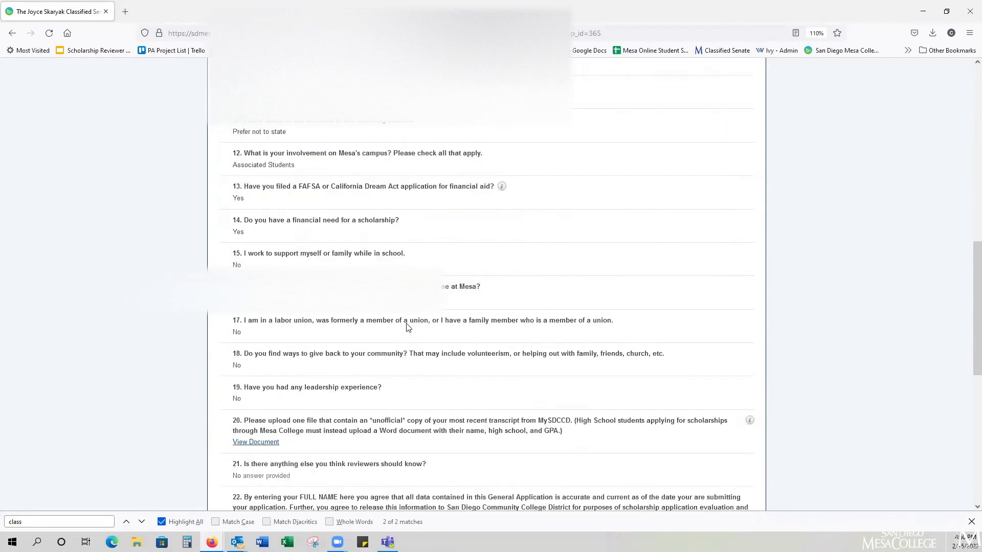
scroll(396, 300, down, 2)
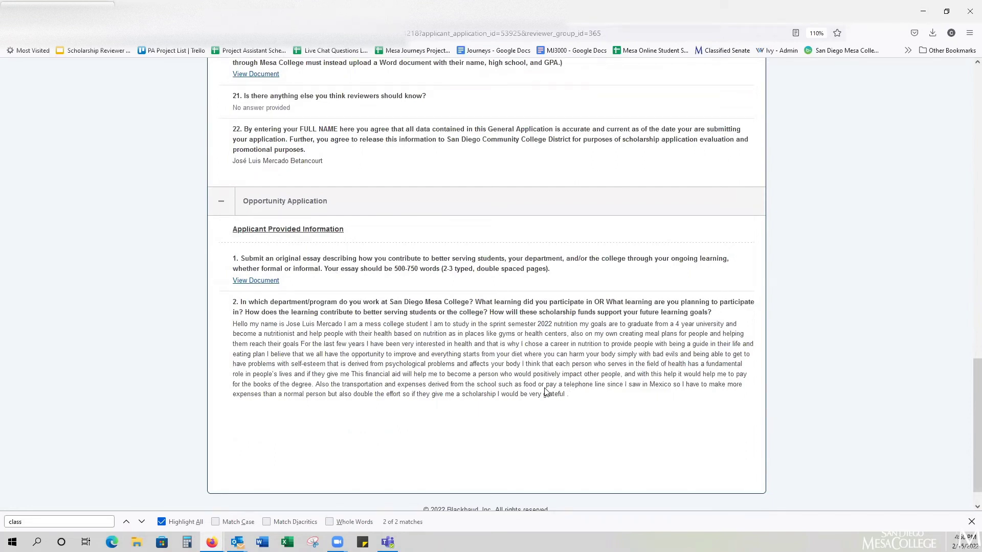
scroll(545, 392, up, 5)
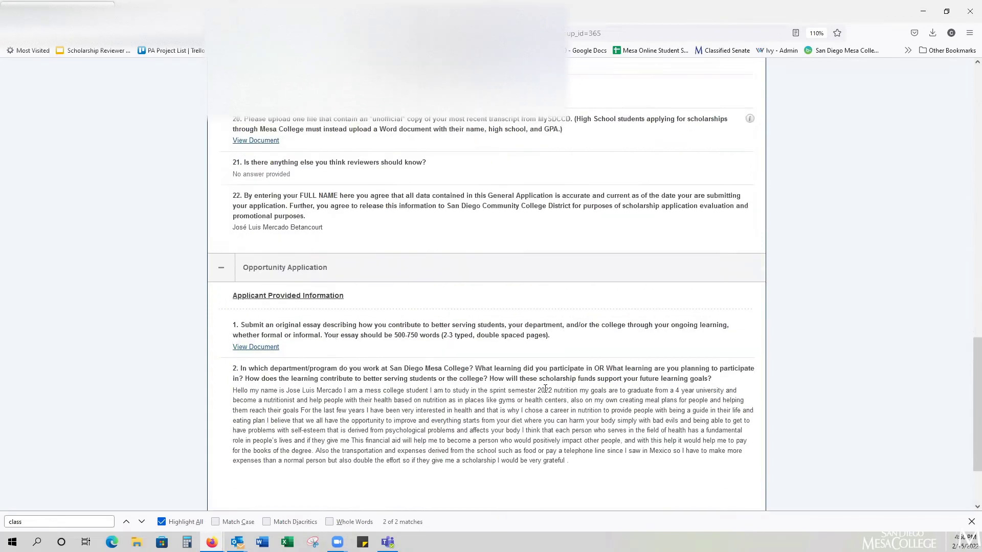
scroll(546, 389, up, 9)
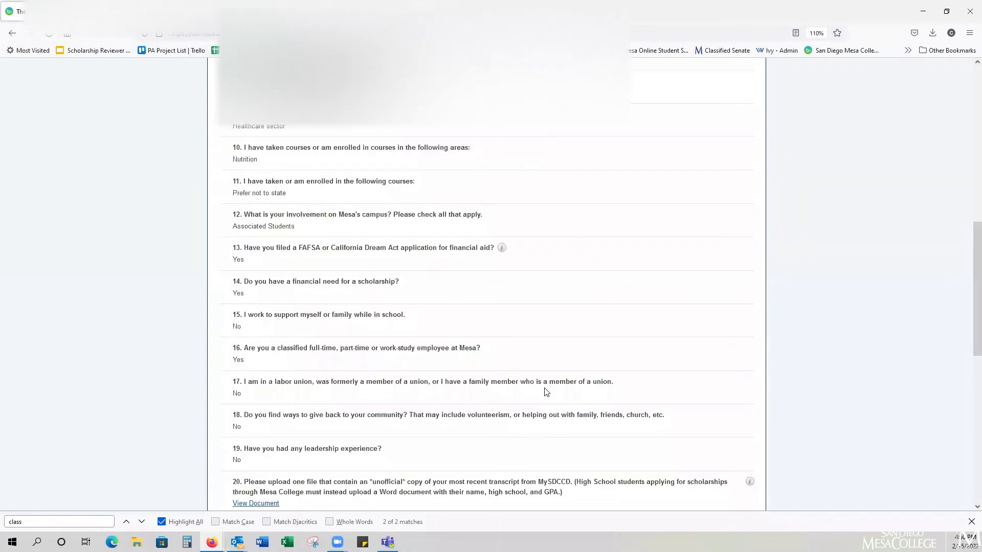
scroll(545, 390, up, 5)
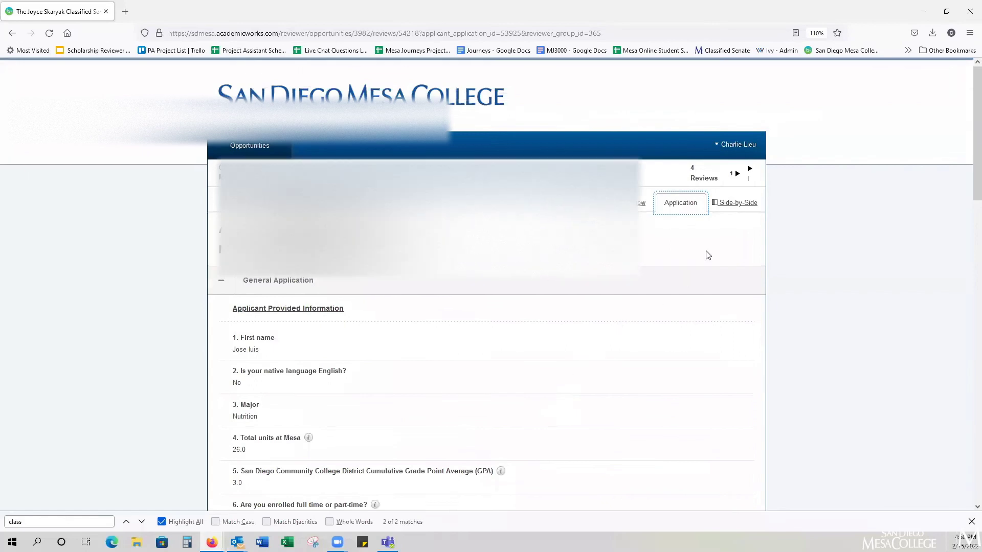
Show the application and review form side by side, and rate the personal story's resiliency and determination 9.0
click(737, 204)
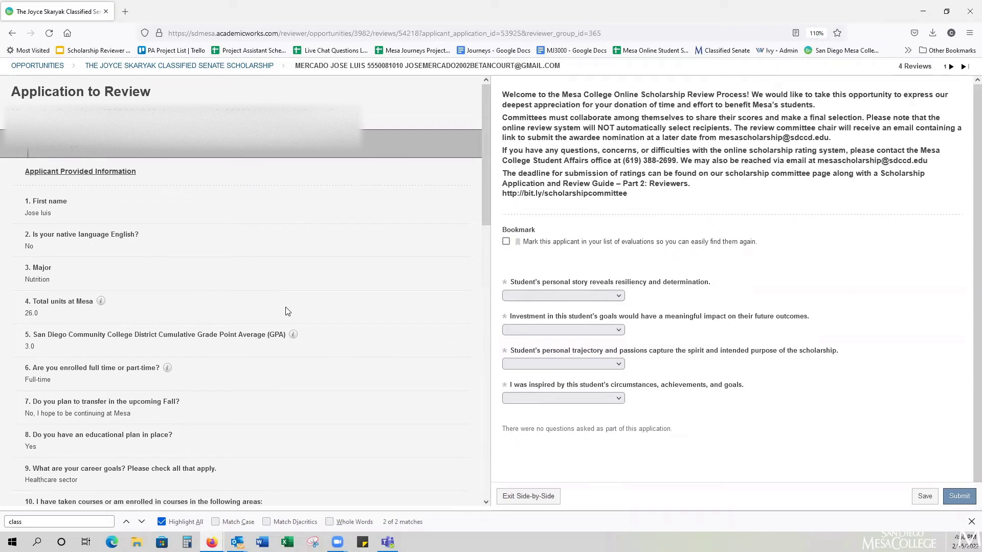
scroll(285, 312, down, 5)
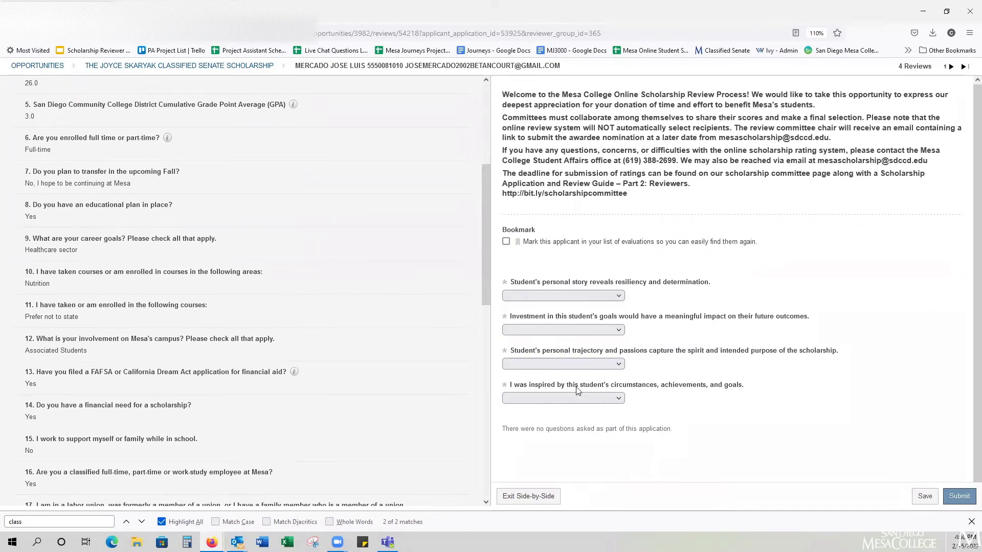
click(599, 296)
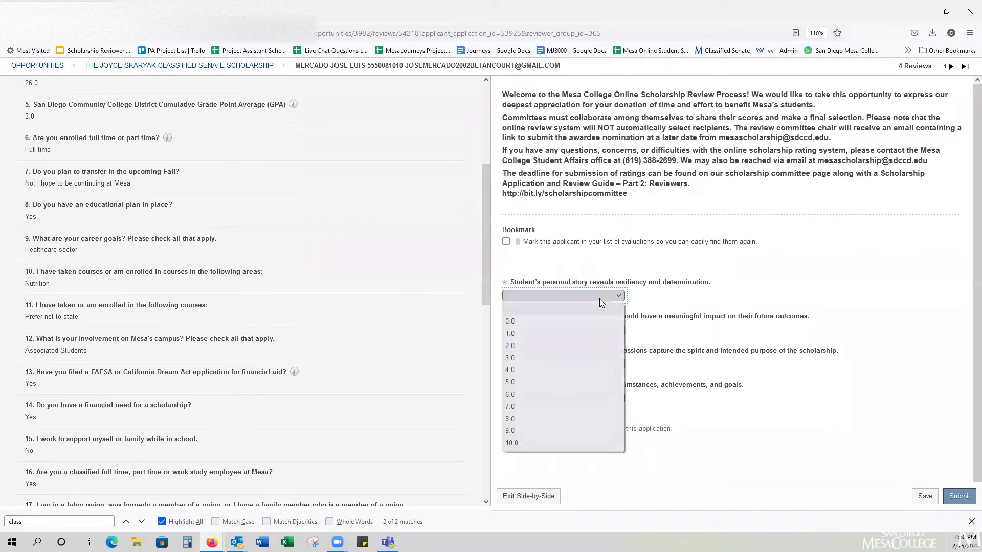
click(586, 319)
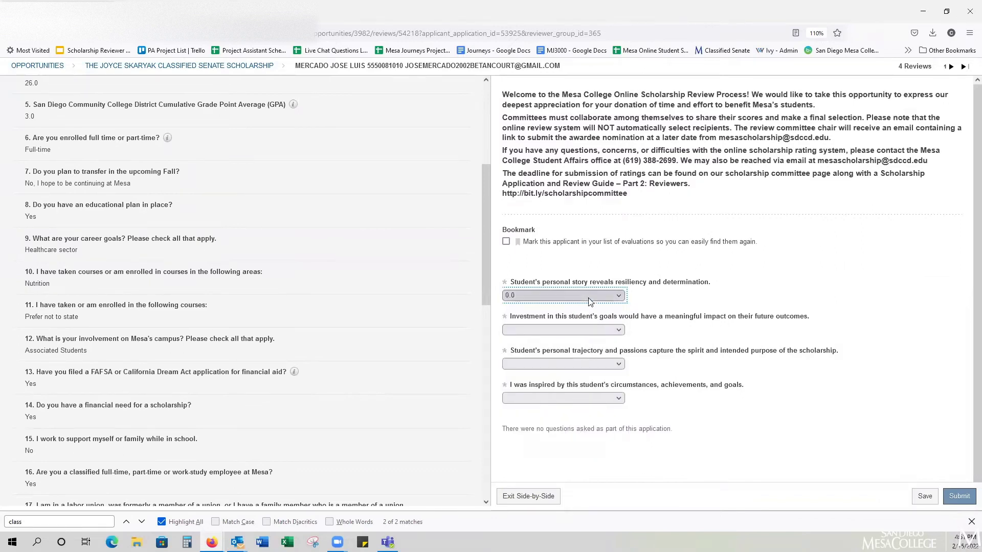
click(570, 296)
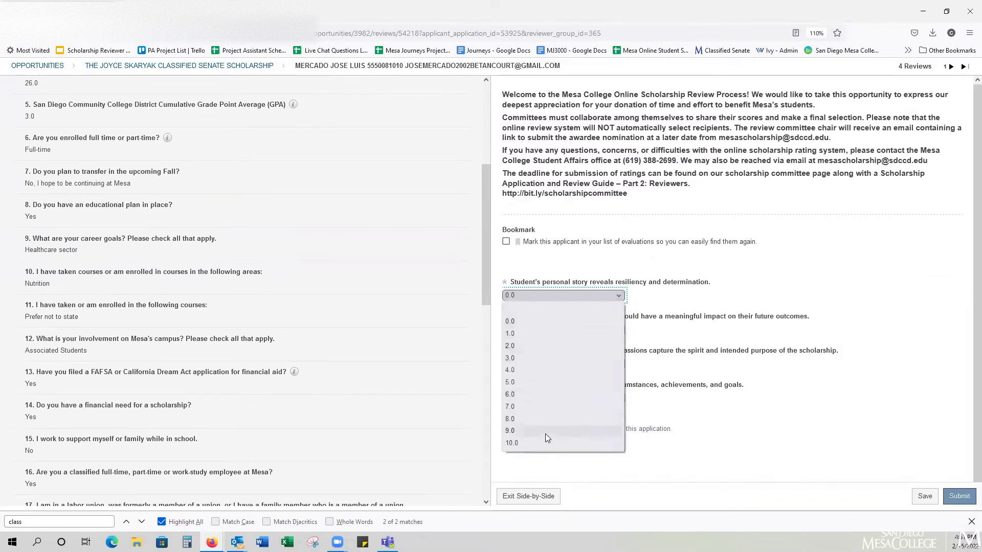
click(545, 431)
Rate the impact of investing in the student's goals 9.0, personal trajectory 10.0 and inspiration 10.0, and submit the applicant's review
click(561, 334)
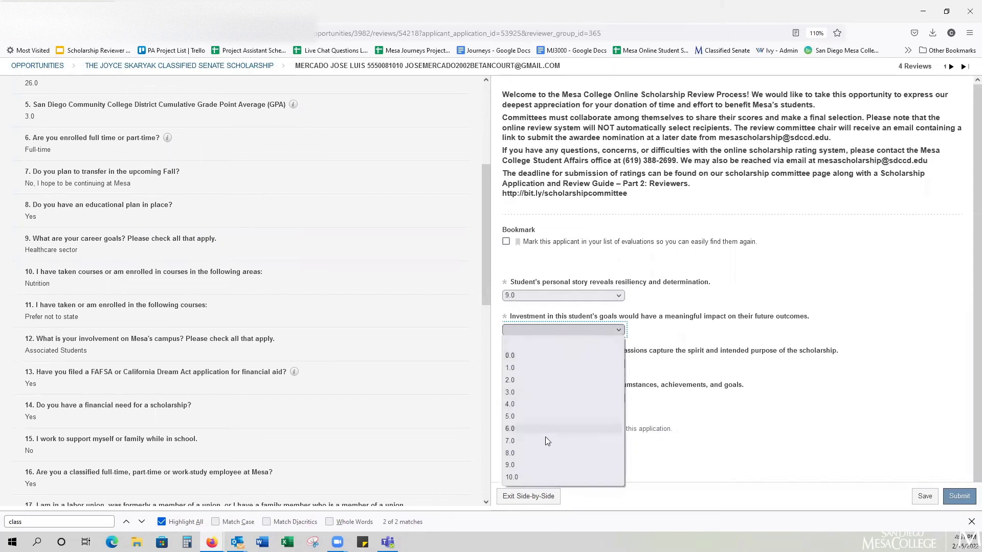
click(540, 470)
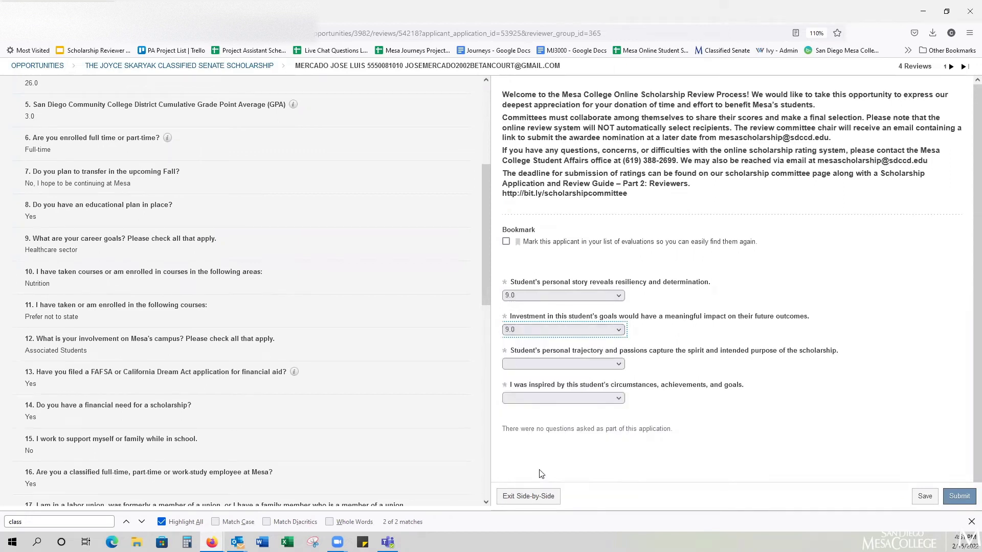
click(570, 364)
click(554, 348)
click(561, 396)
click(558, 384)
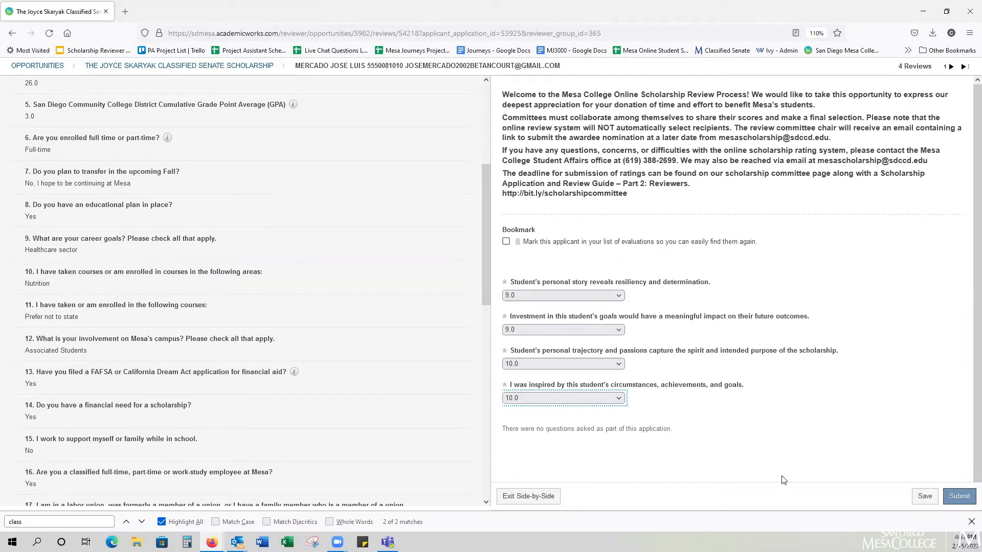
click(960, 499)
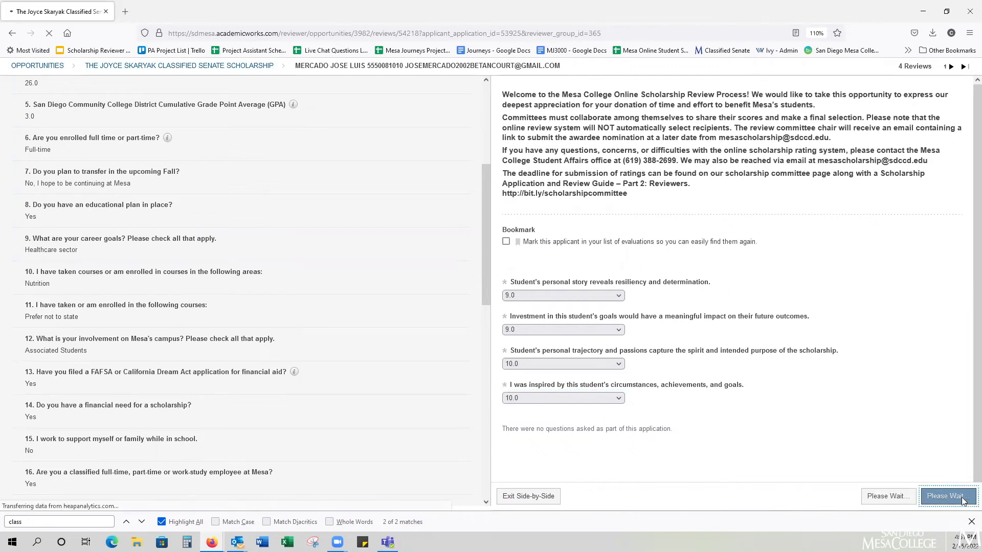
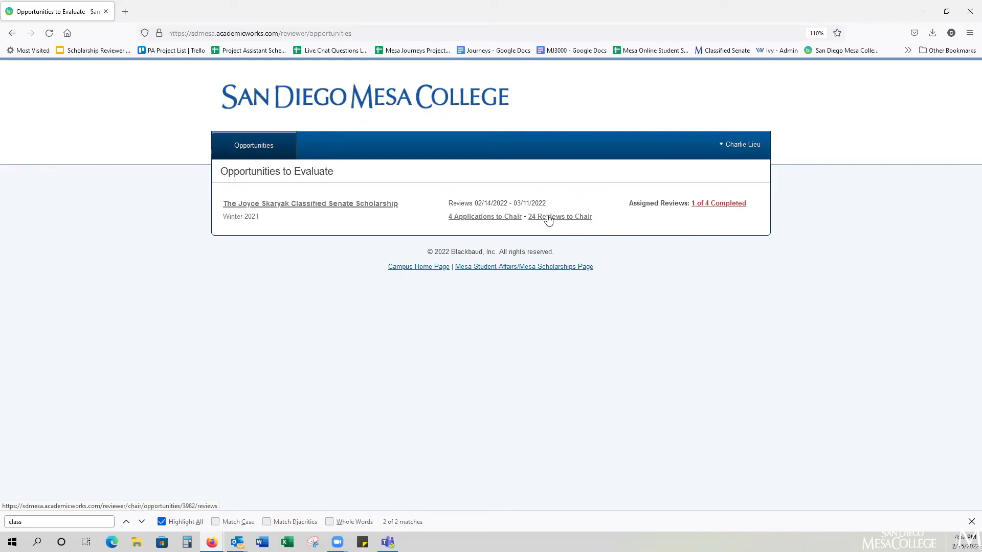
Open the chair's list of all reviews for the Classified Senate scholarship and request its report with documents for rows 1 to 9
click(566, 222)
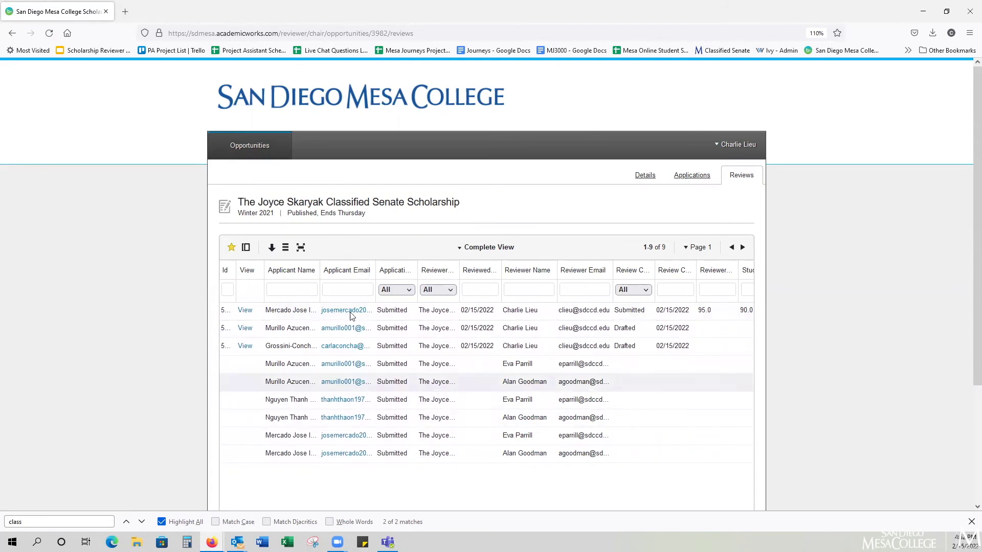
click(272, 248)
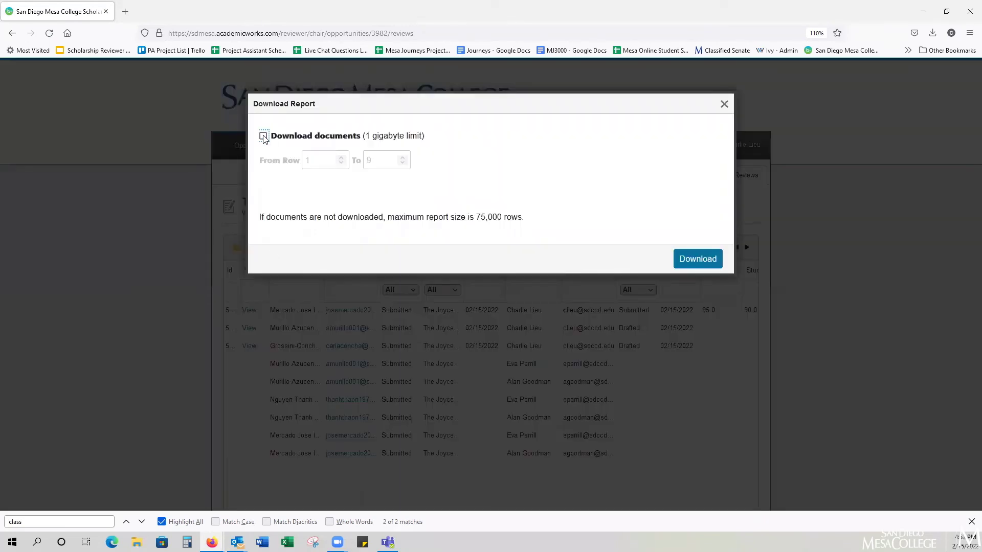
click(264, 137)
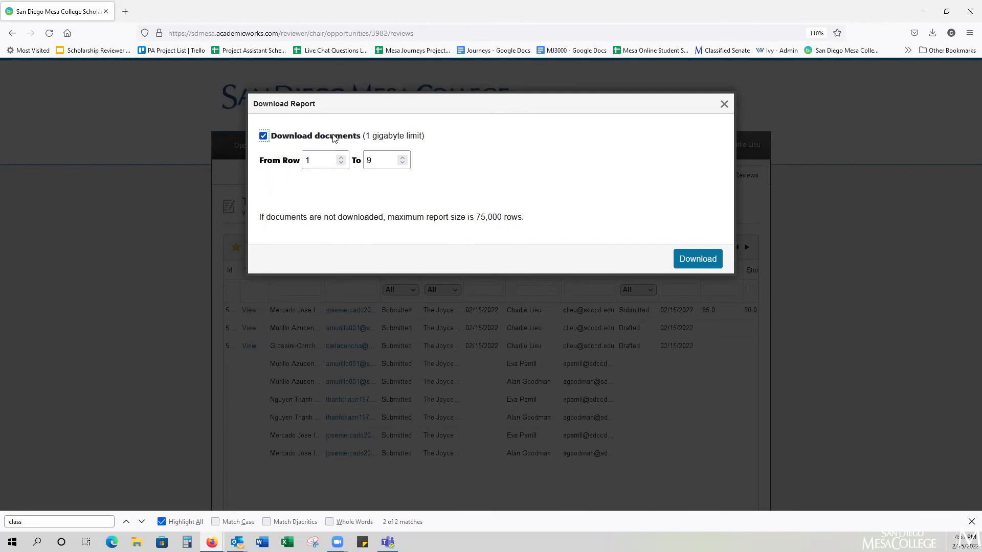
click(697, 261)
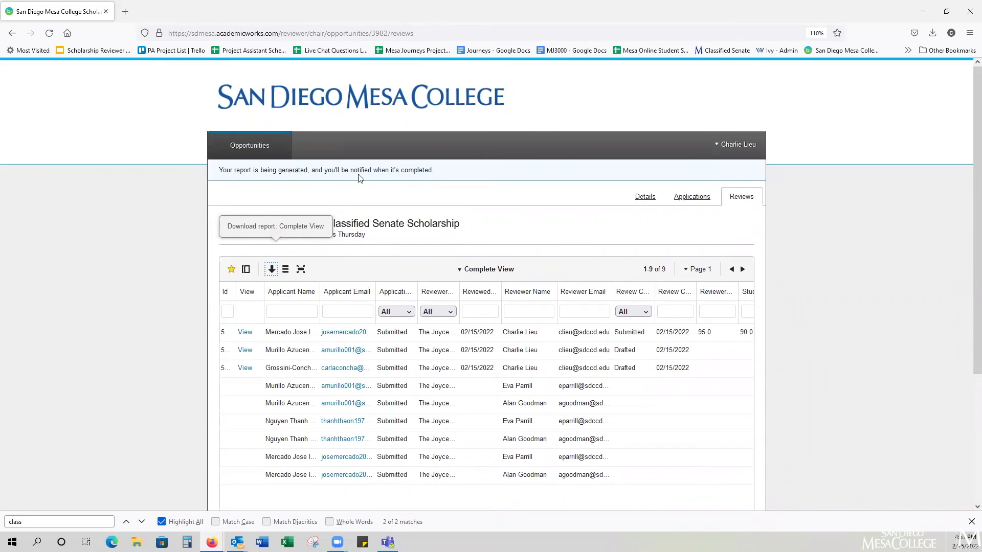
Refresh the reviews page to open the generated scholarship report's download, and cancel saving the file
click(49, 34)
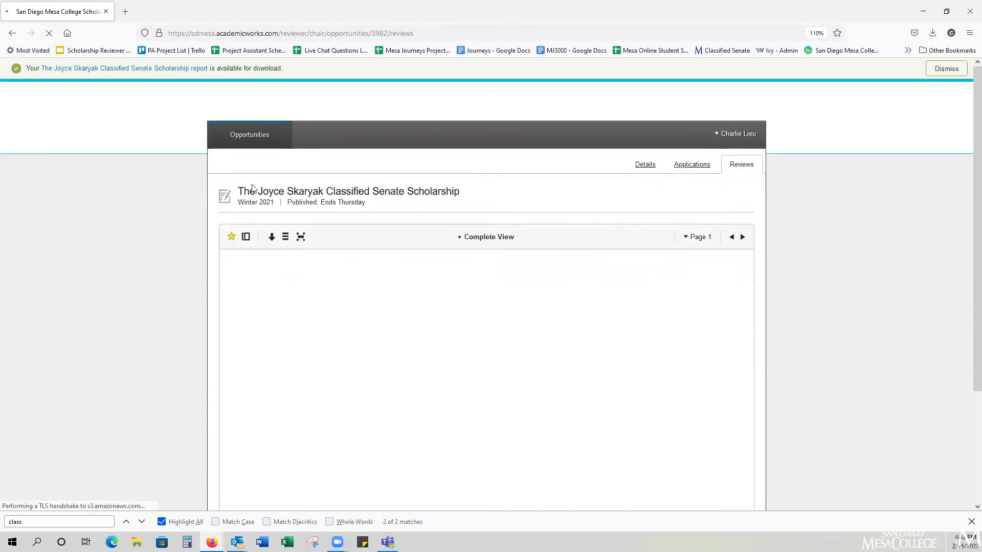
click(176, 68)
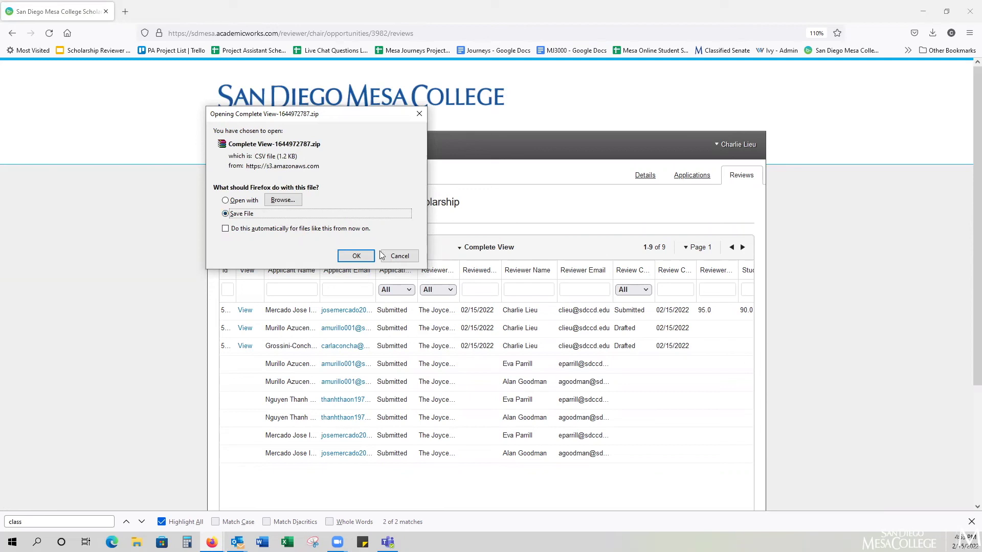
click(404, 257)
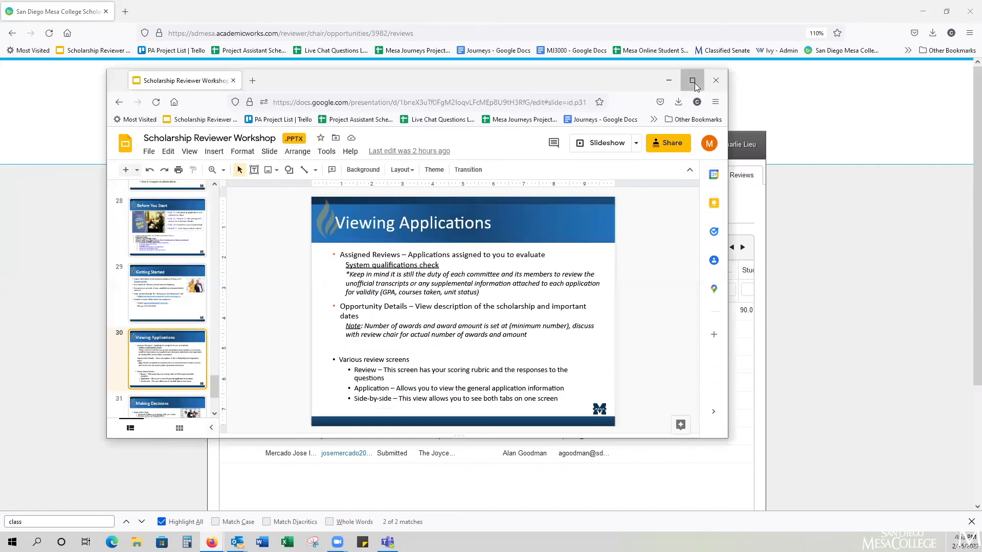
Switch to the Scholarship Reviewer Workshop presentation in Google Slides, maximize it and present from Viewing Applications on to the Making Decisions slide
click(692, 76)
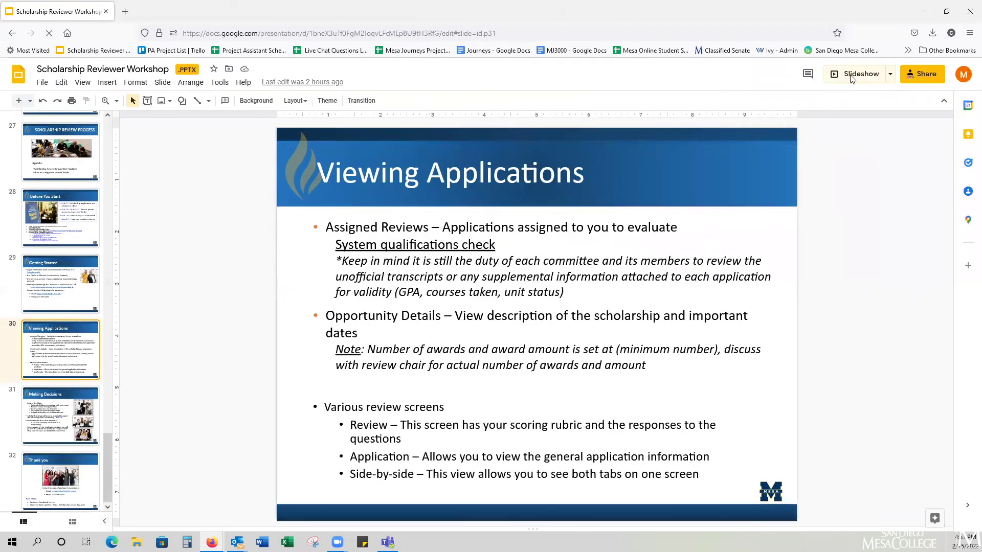
click(850, 74)
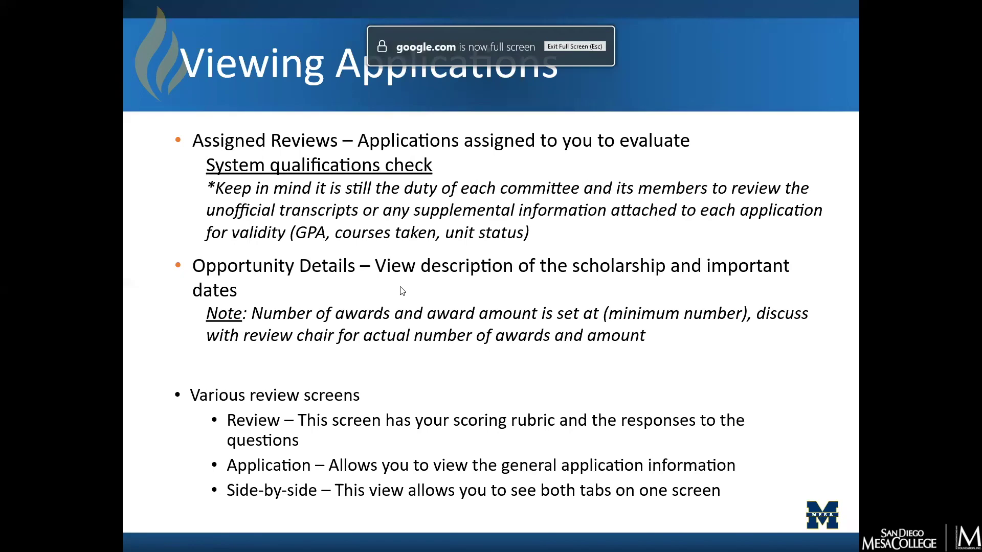
click(401, 287)
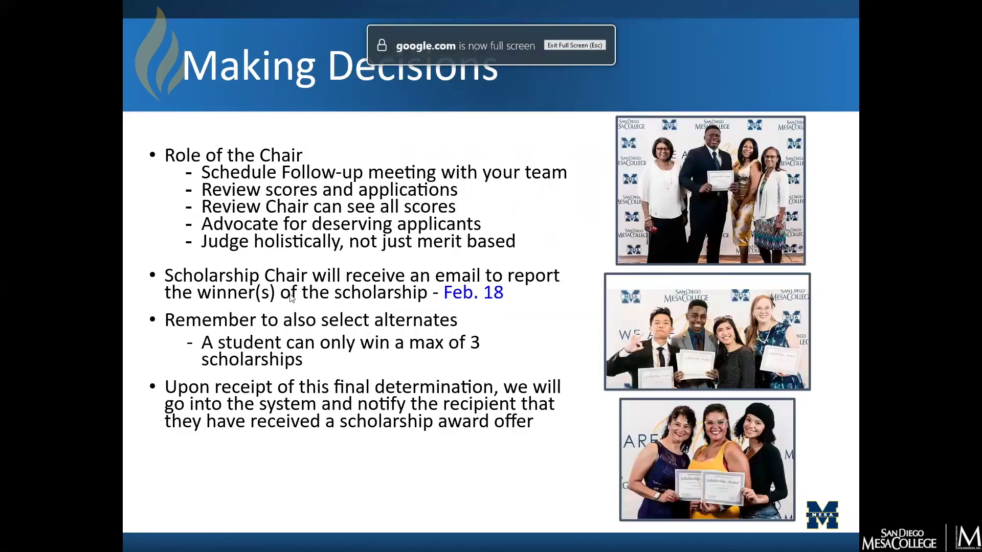